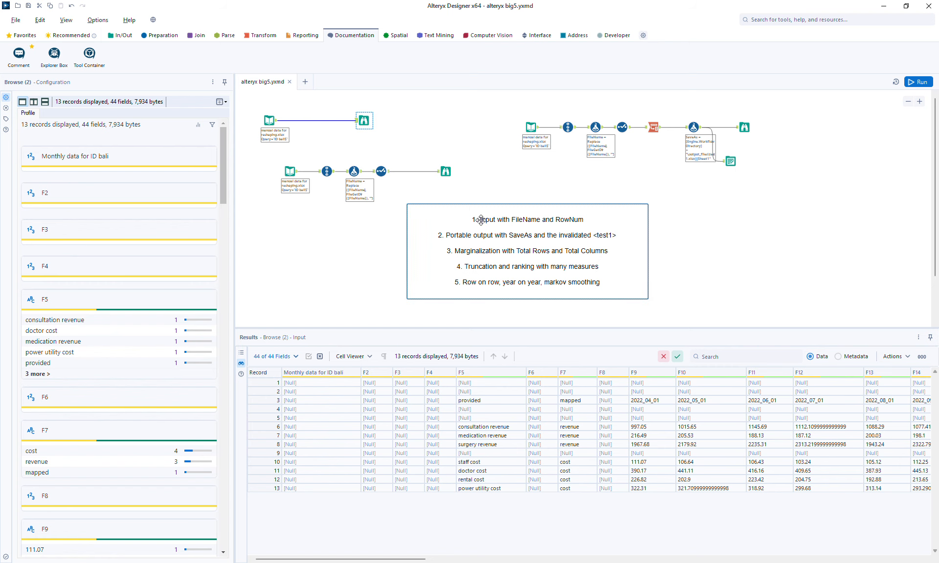
Compare the Browse results of the plain input and the FileName/RowNum input, checking the F5 and F1 columns
left_click(446, 169)
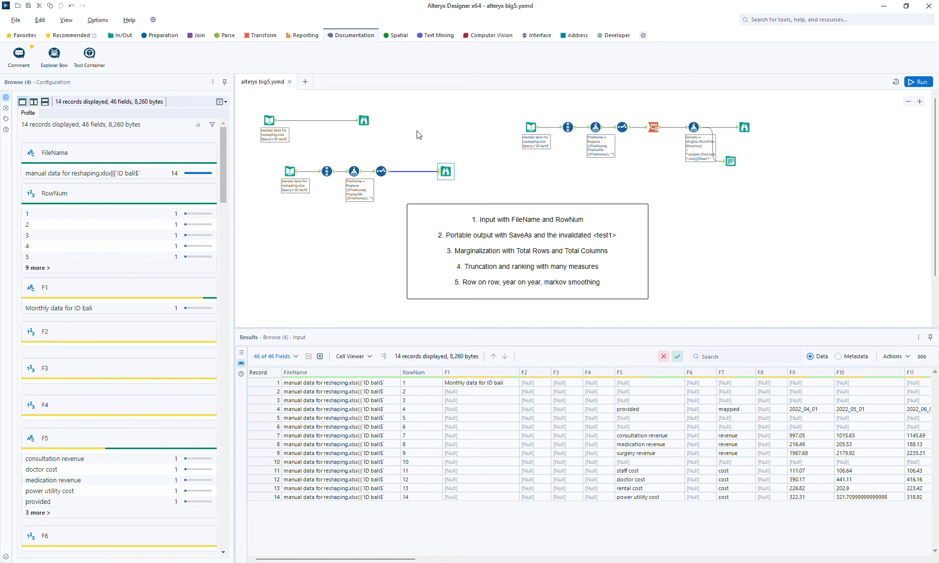
left_click(364, 122)
left_click(446, 171)
left_click(651, 409)
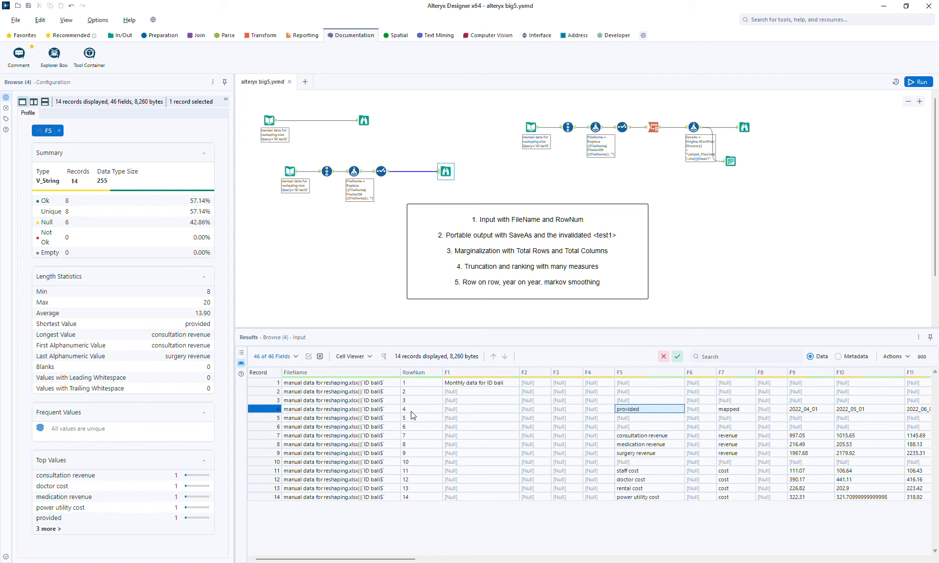
mouse_move(623, 373)
mouse_move(547, 373)
mouse_move(469, 376)
left_click(364, 120)
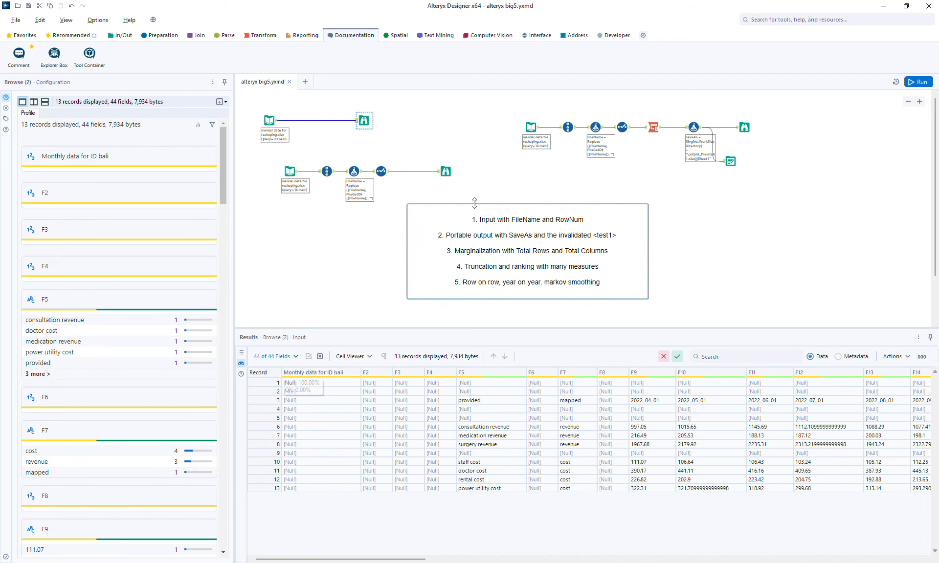
left_click(446, 171)
left_click(479, 384)
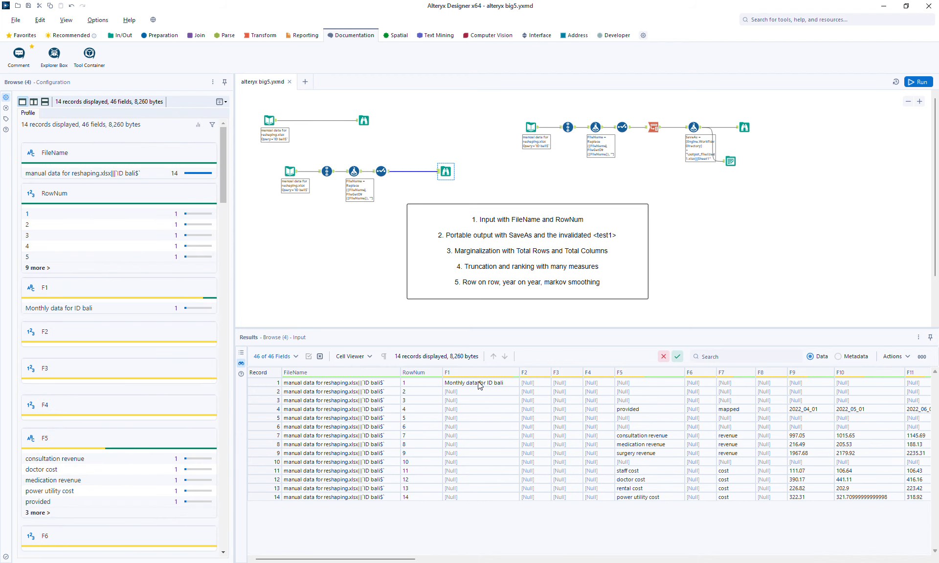
mouse_move(472, 373)
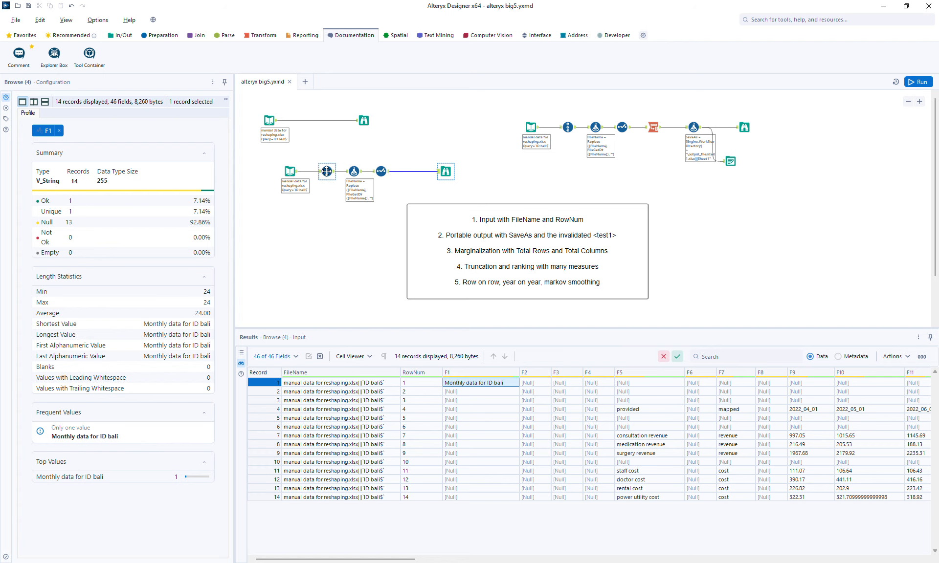
Examine the second branch's Input Data options, Record ID, FileName formula and Select tools, comparing the Select tool's input and output data
left_click(290, 171)
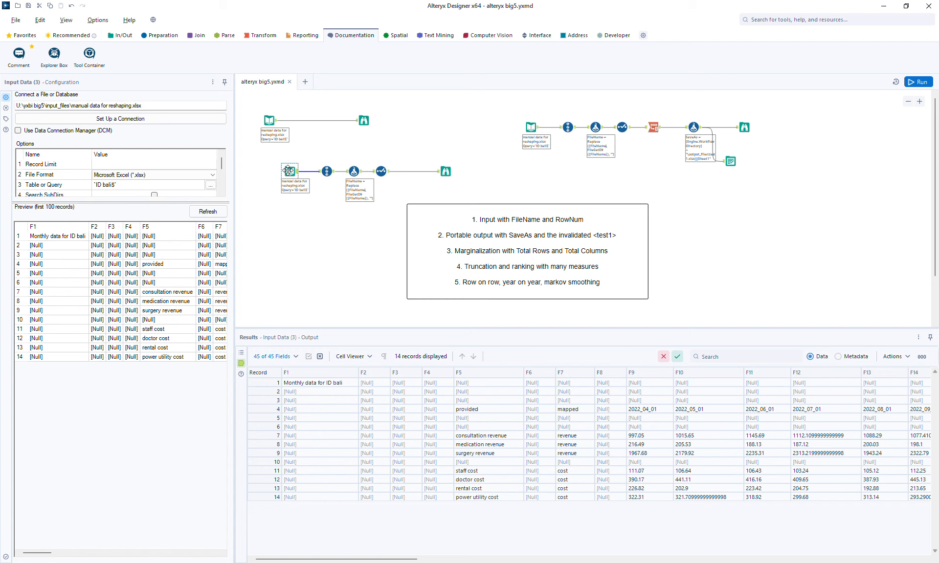
left_click_drag(149, 202, 146, 272)
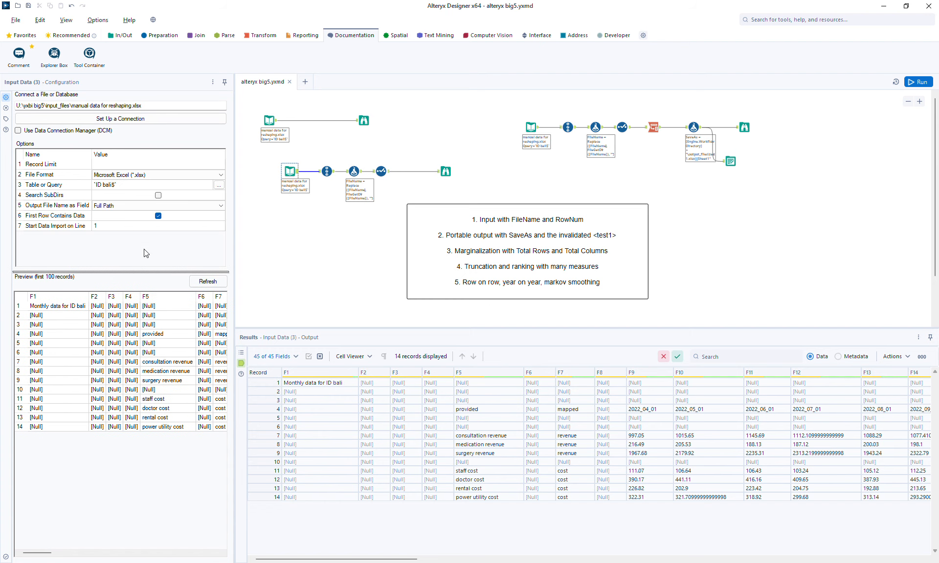
left_click(116, 206)
left_click(325, 172)
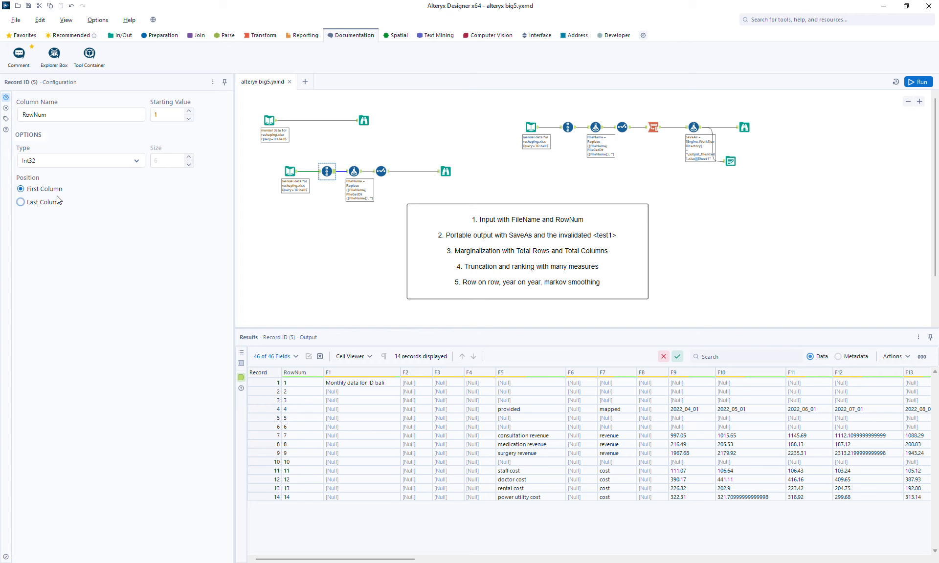
left_click(355, 172)
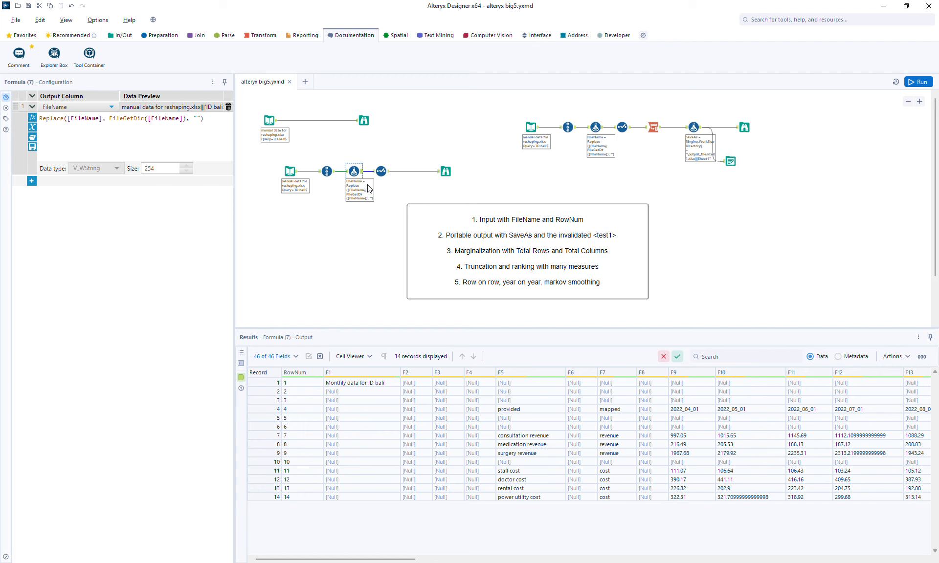
left_click(380, 172)
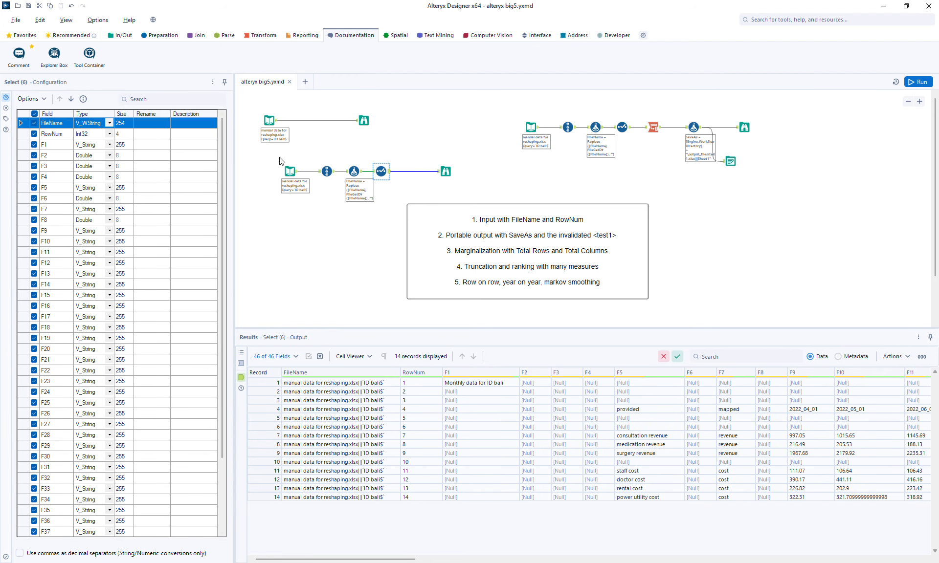
left_click(240, 363)
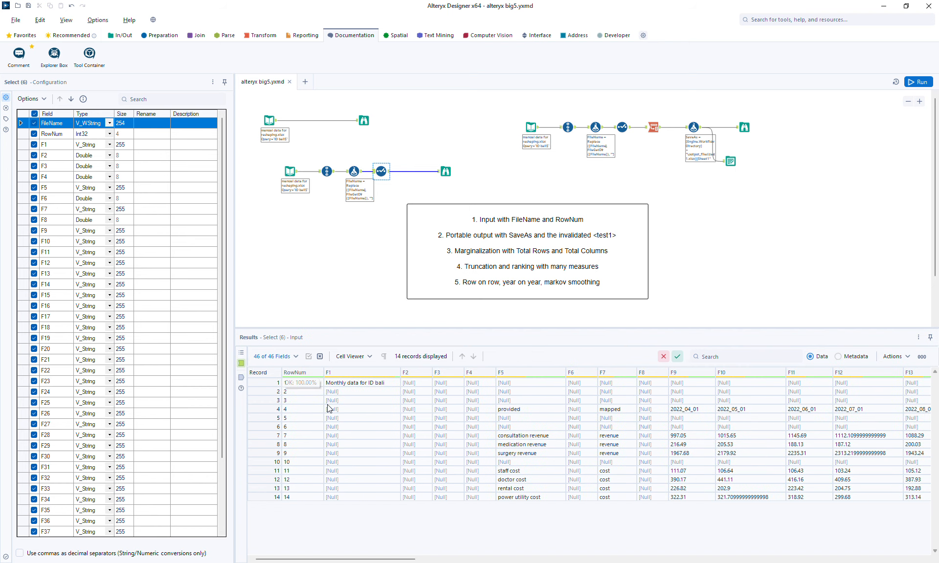
left_click(242, 377)
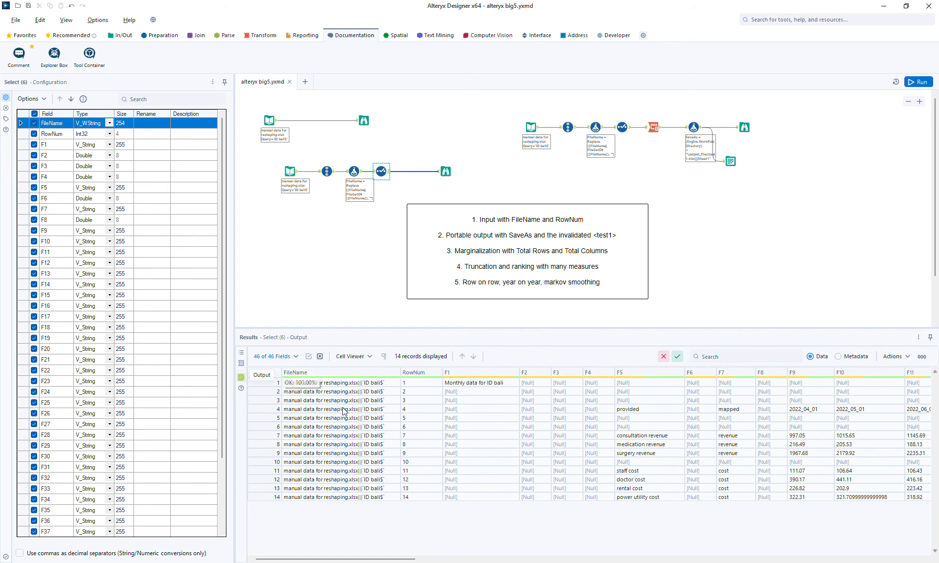
left_click(446, 172)
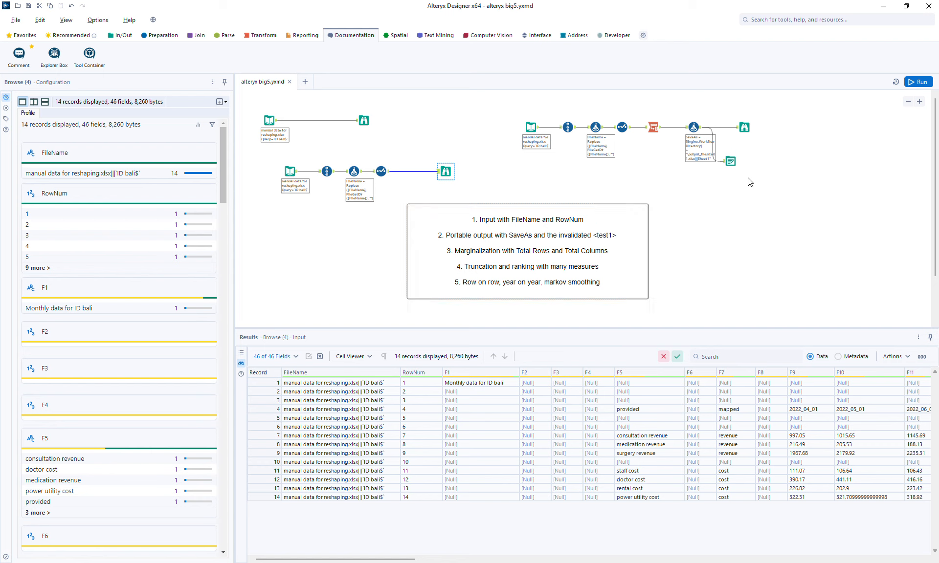
Review the third branch's Browse data, SaveAs formula and Output Data file-naming settings
left_click(745, 131)
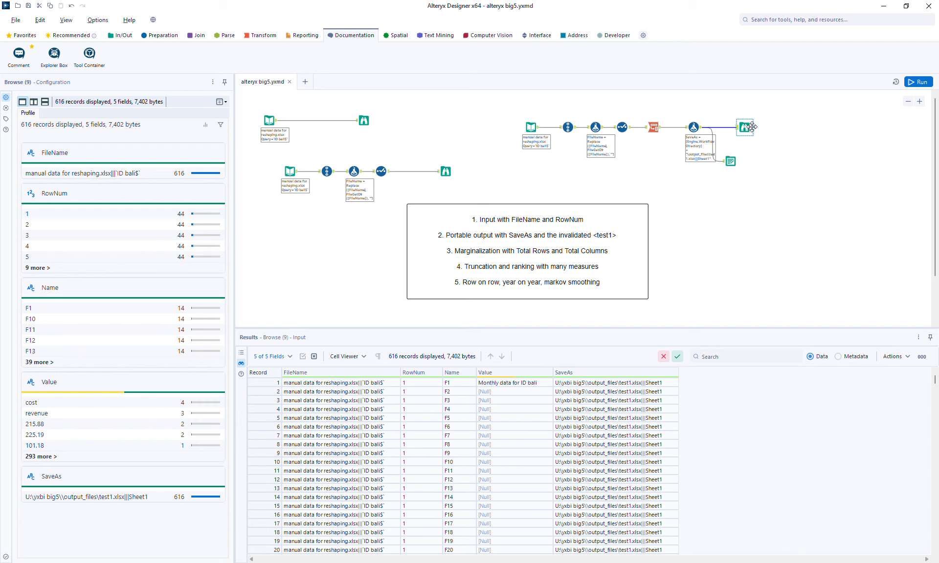
left_click_drag(752, 127, 742, 125)
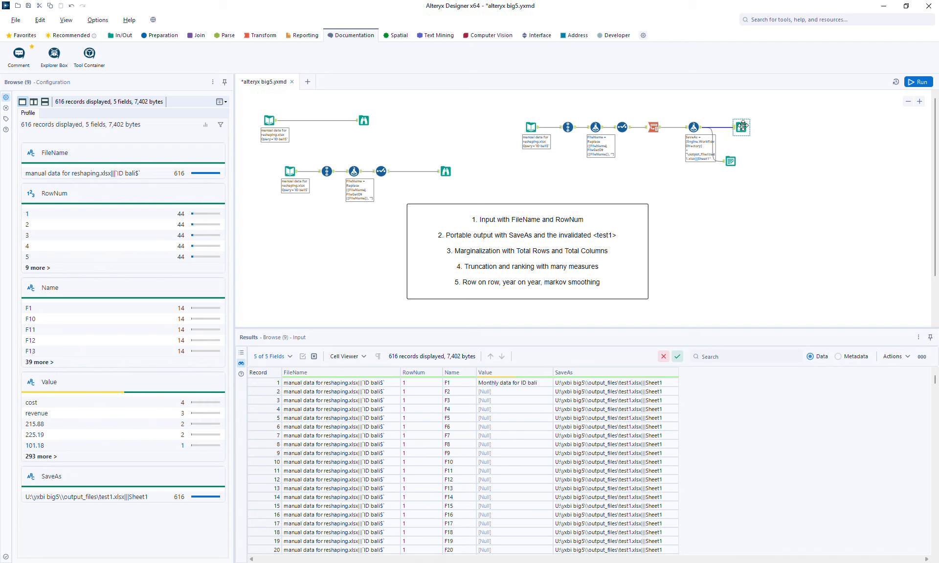
left_click(692, 127)
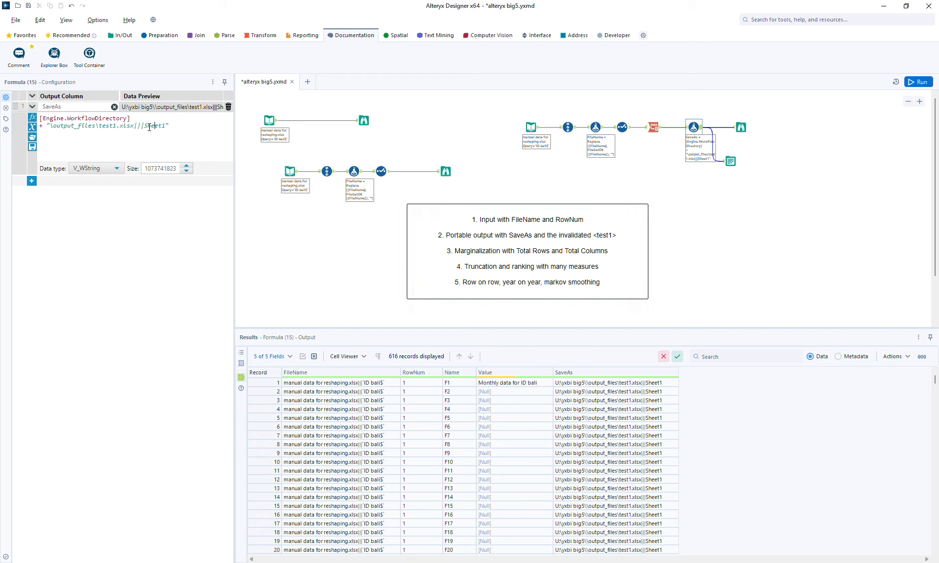
left_click(730, 161)
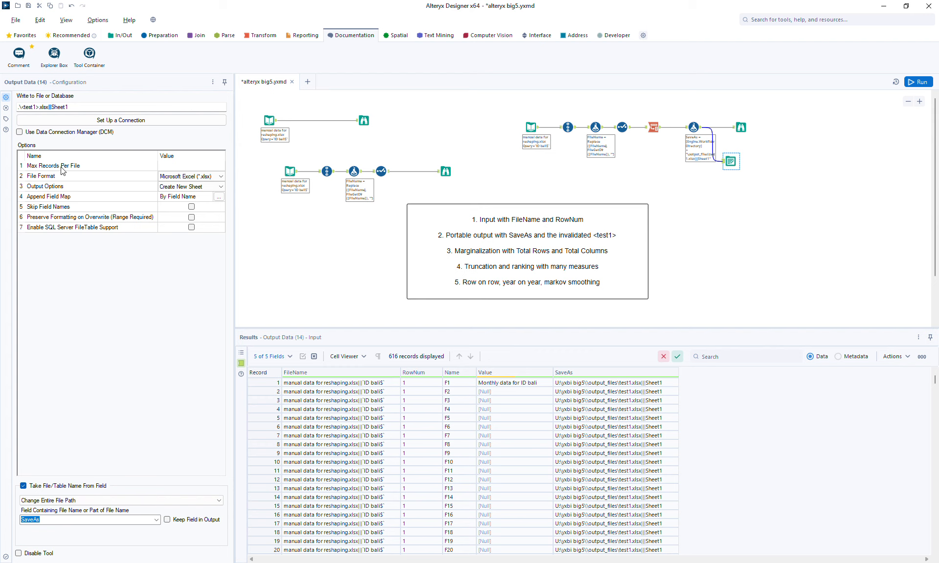
Run the workflow, set the Output Data tool's output option to Overwrite File (Remove), and rerun it
left_click(922, 83)
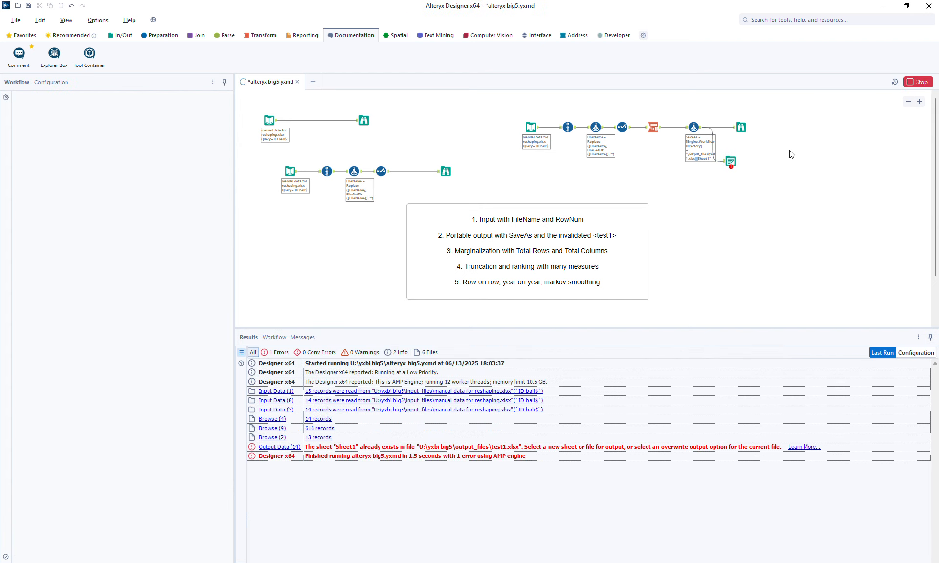
left_click(730, 160)
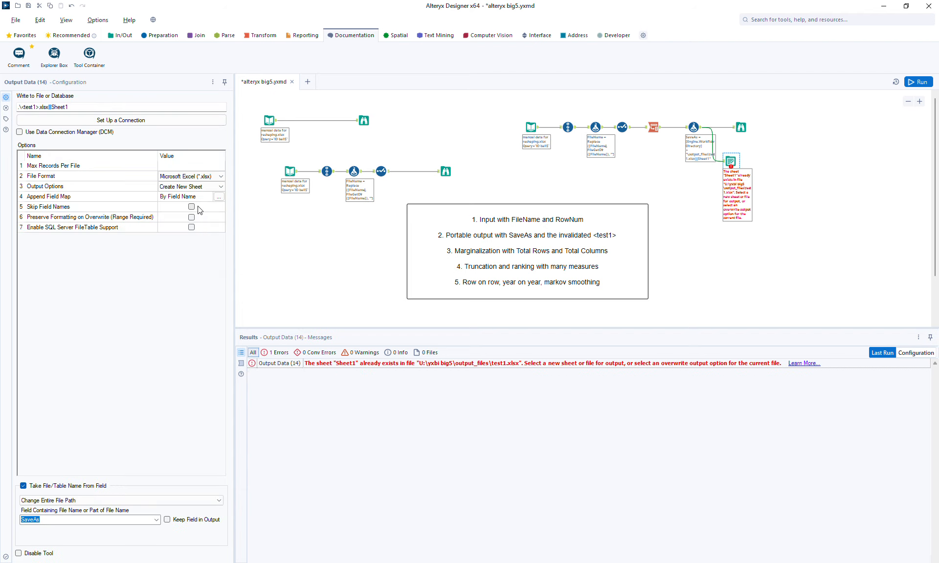
left_click(179, 188)
left_click(172, 189)
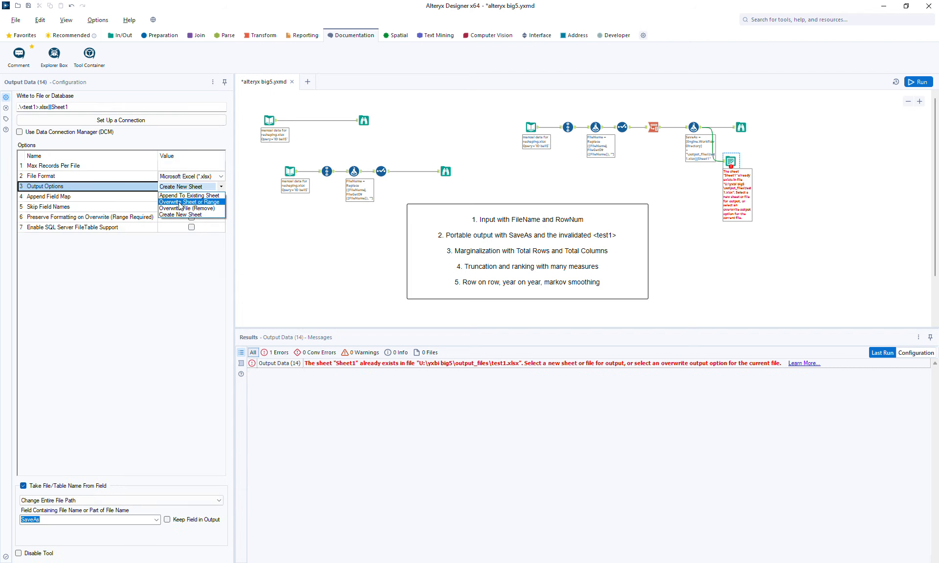
left_click(180, 208)
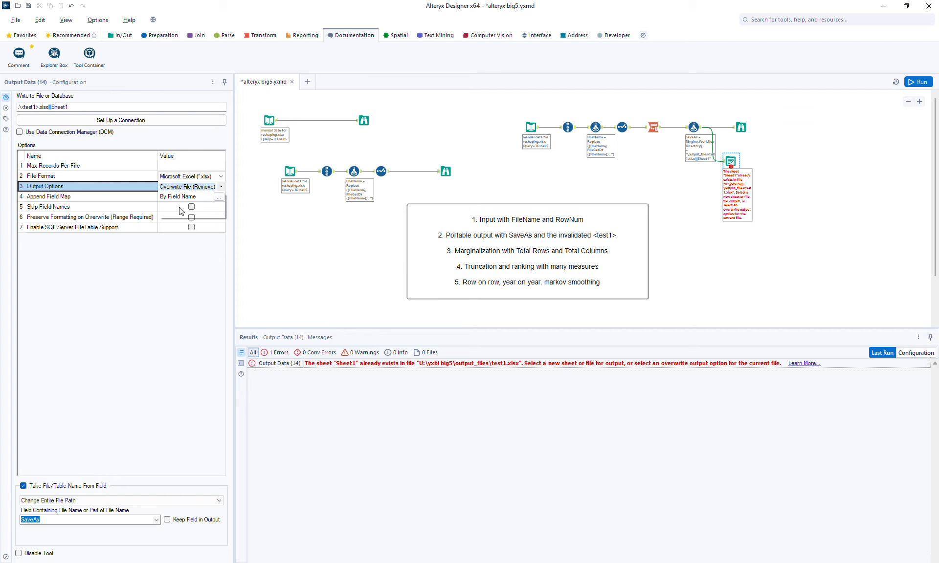
left_click(920, 83)
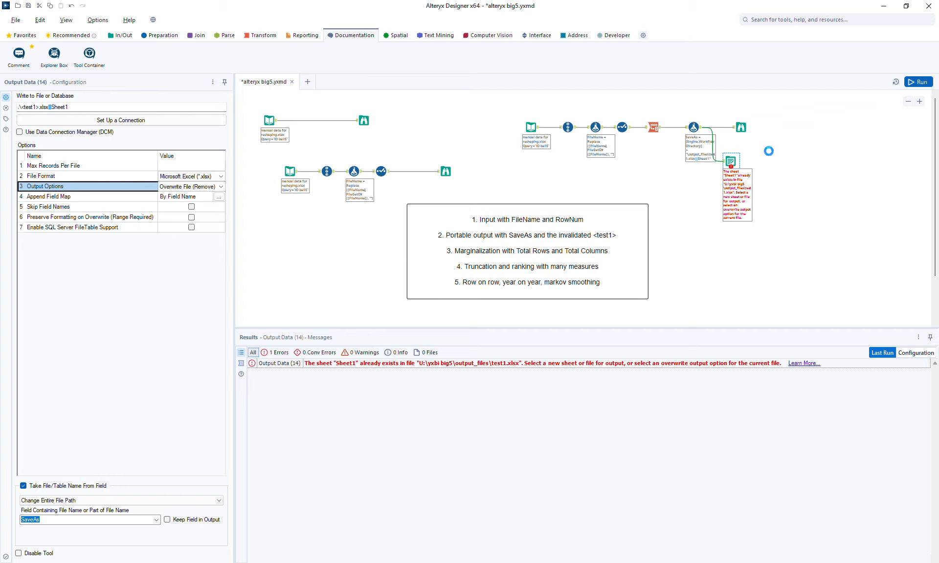
left_click(733, 163)
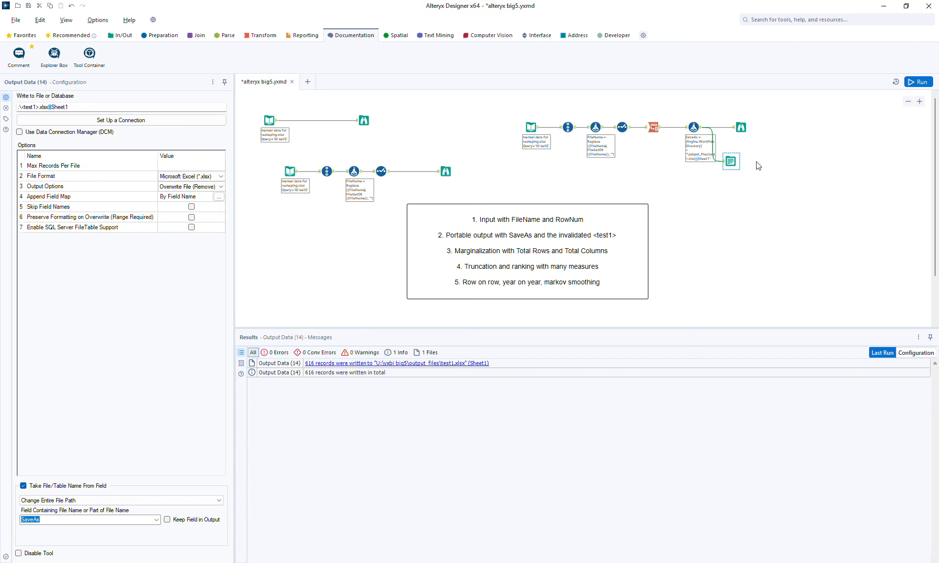
Check the workflow run messages, the third branch's browsed records and the Output Data write message
left_click(752, 193)
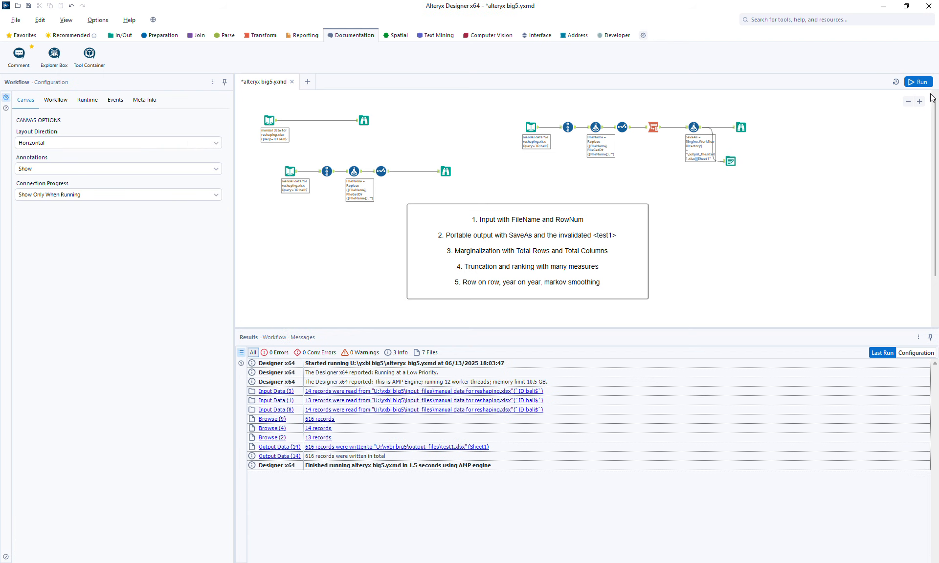
left_click(740, 128)
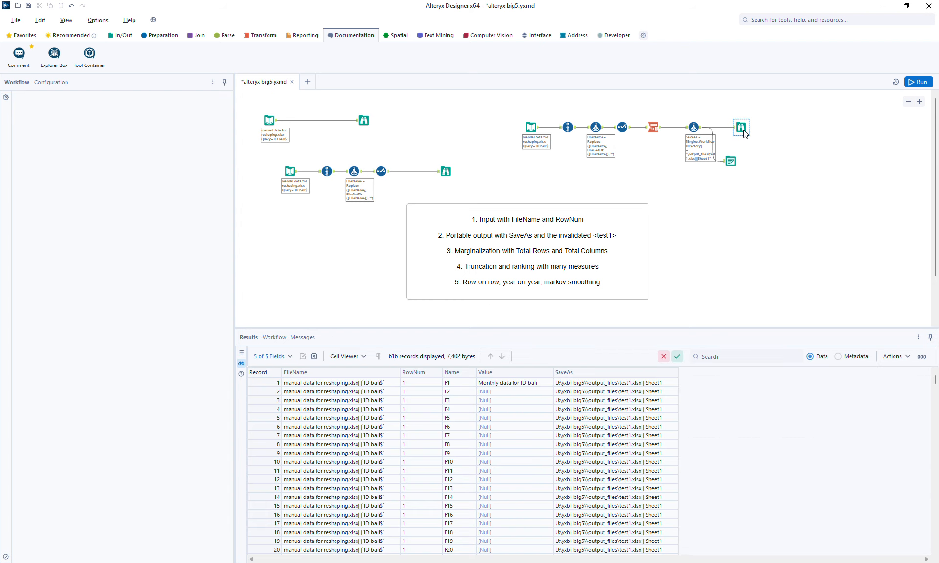
left_click(730, 162)
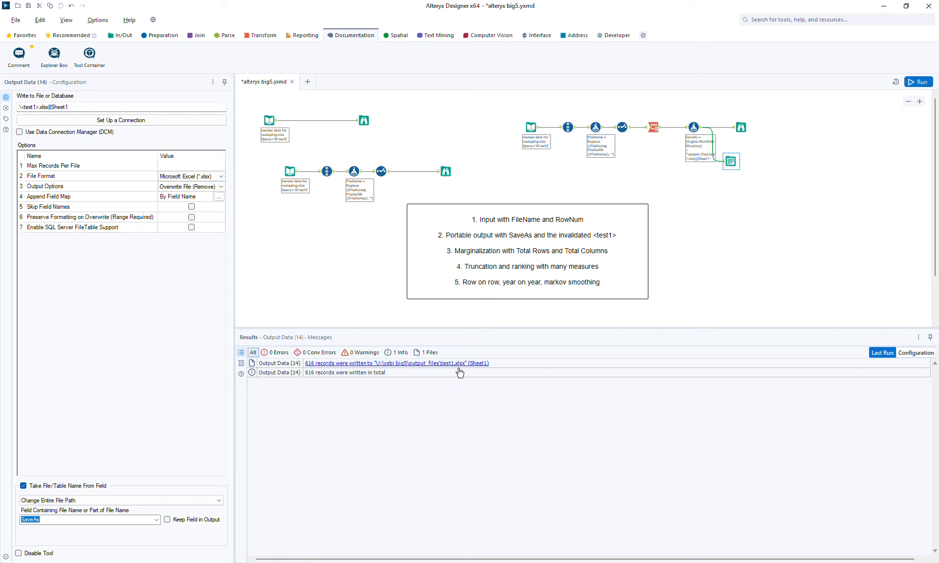
Change the output file name in the SaveAs formula to test2.xlsx
left_click(694, 128)
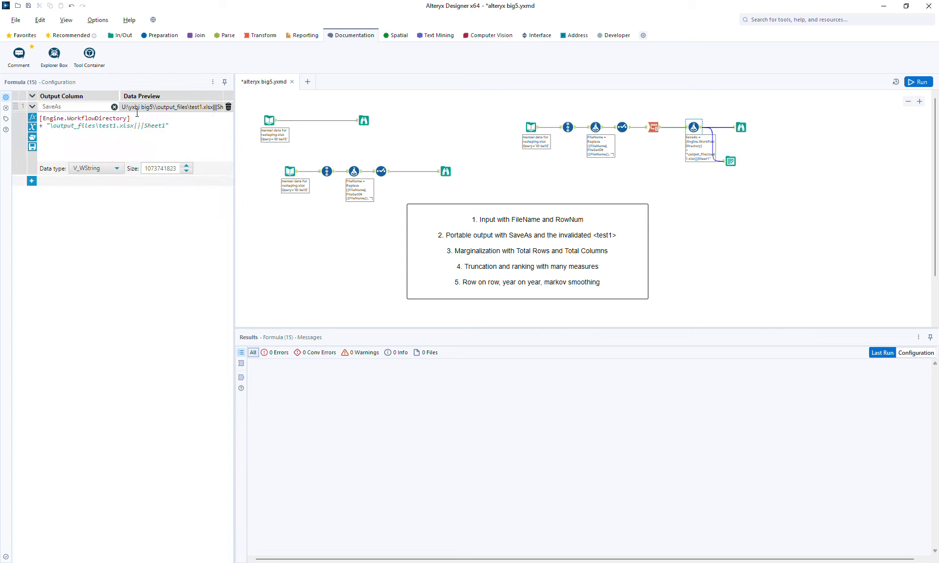
key("BackSpace")
type("2")
left_click(202, 129)
scroll(213, 120, "up", 3)
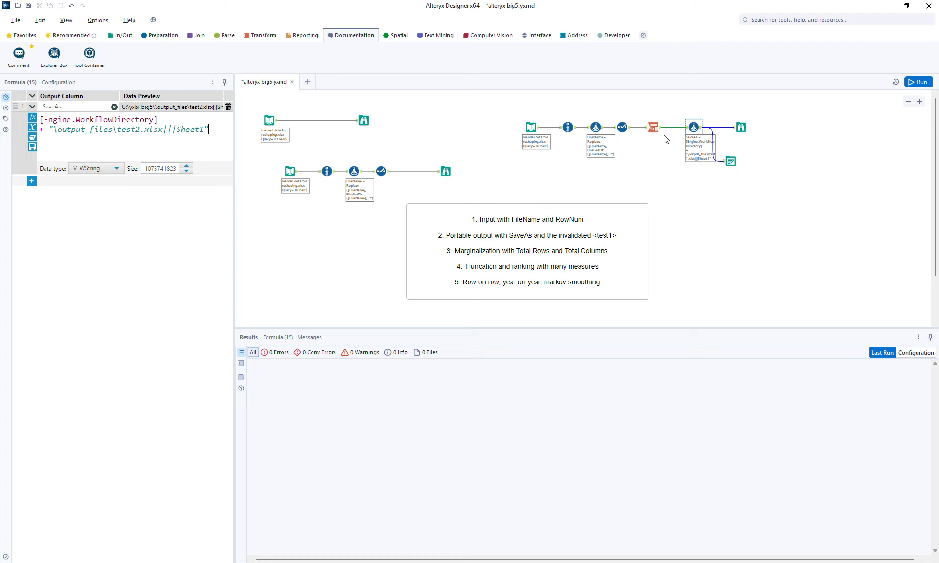
Check the Output Data file path, the browsed SaveAs column and the output_files folder in the SaveAs formula
left_click(730, 161)
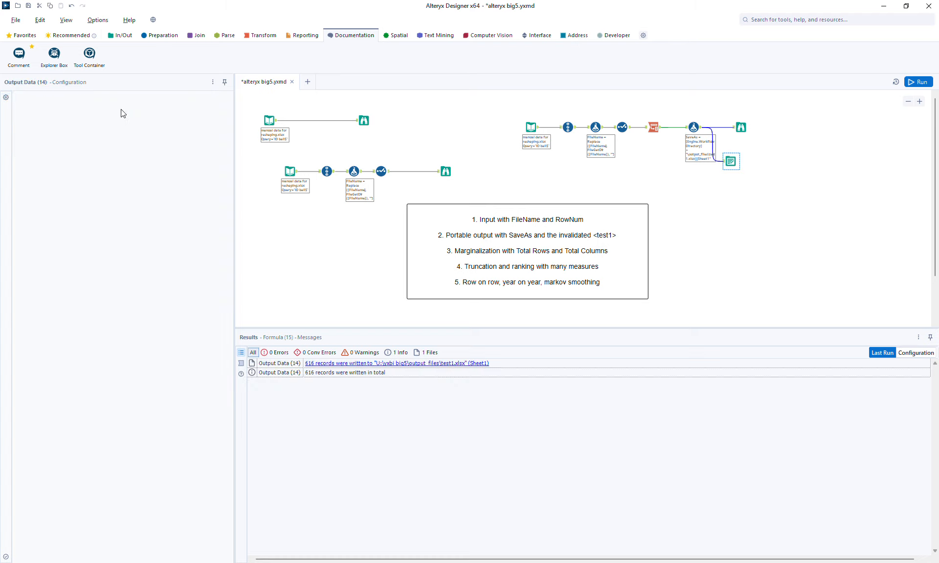
left_click(68, 108)
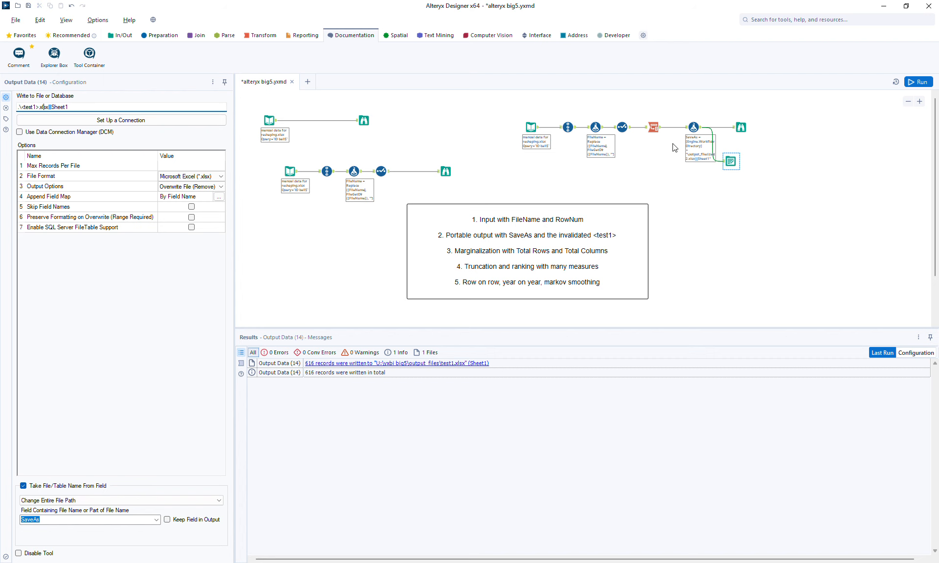
left_click(742, 127)
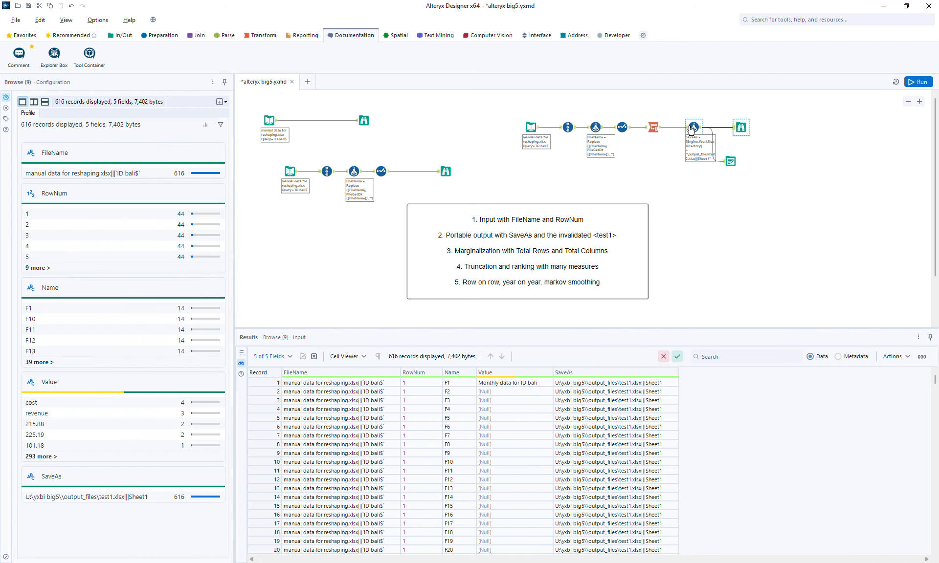
left_click(693, 128)
left_click(136, 126)
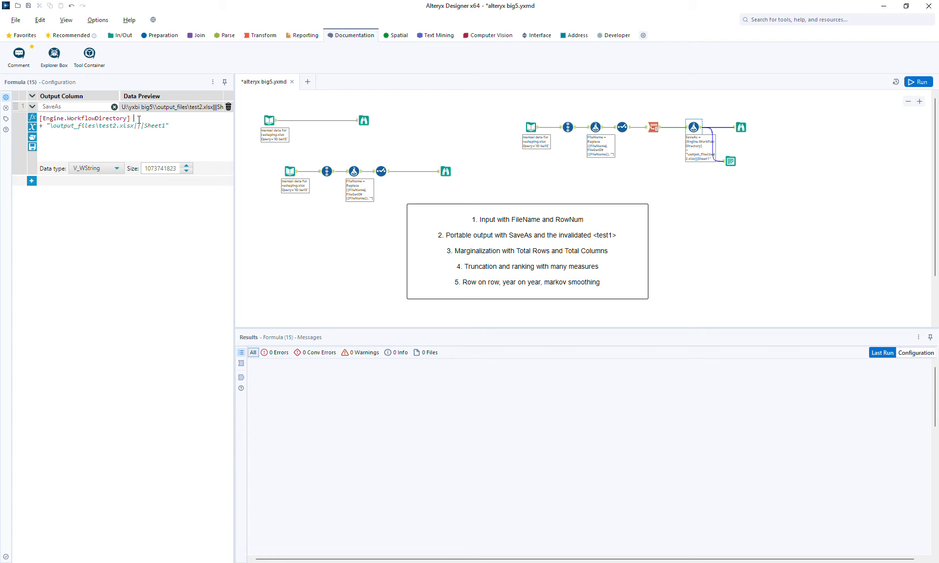
double_click(68, 126)
Filter the workflow's run messages to files only, and inspect the SaveAs formula and the first Input Data tool
left_click(778, 165)
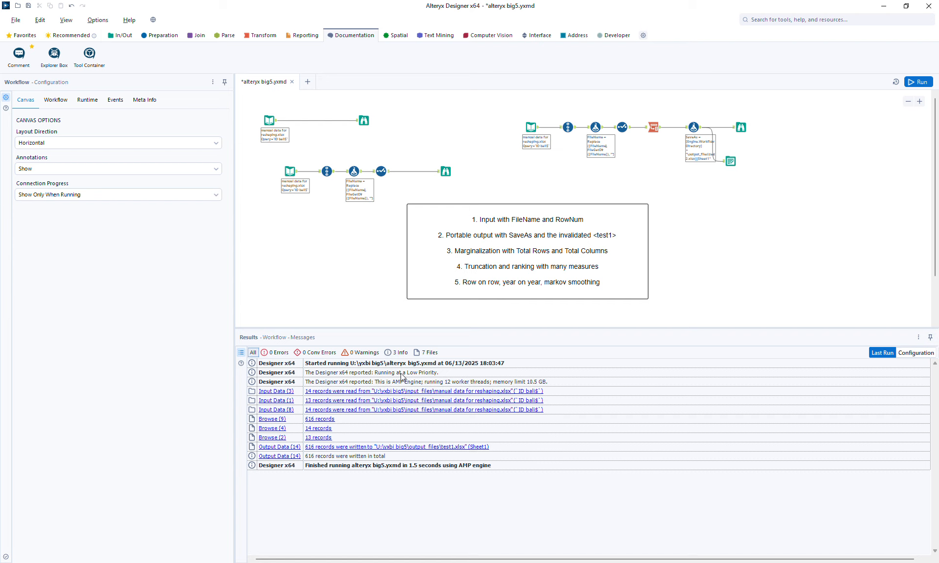
left_click(426, 352)
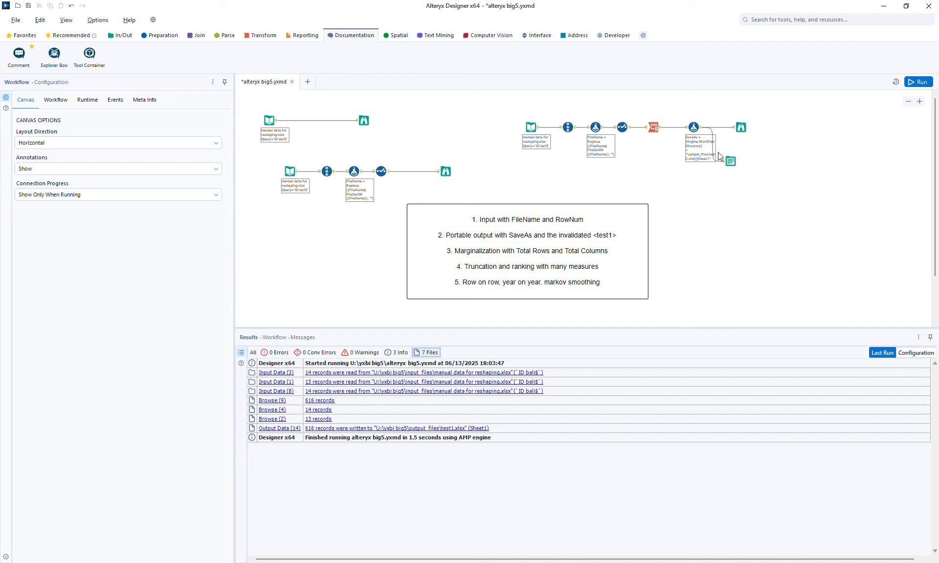
left_click(694, 128)
left_click(264, 125)
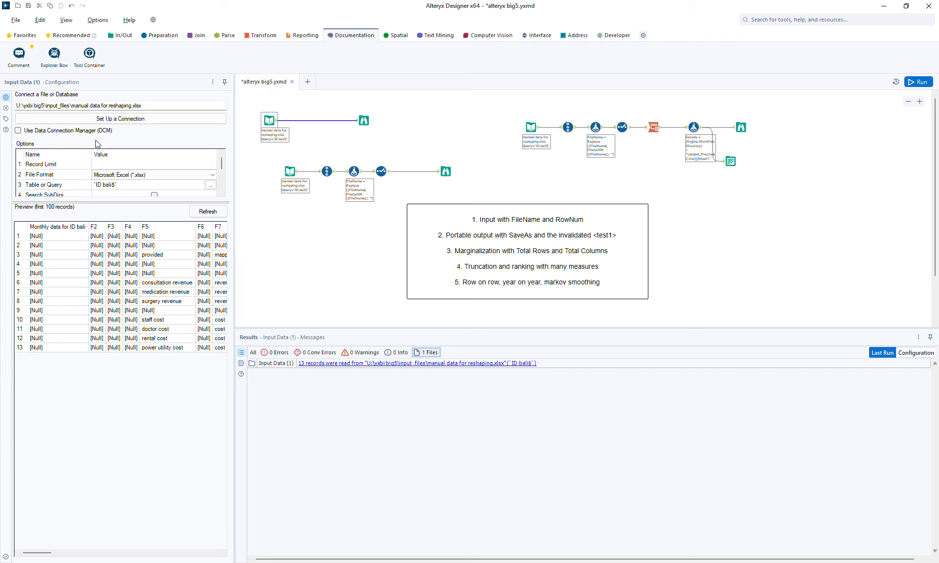
Convert all of the workflow's file dependencies to relative paths through Workflow Dependencies
left_click(87, 106)
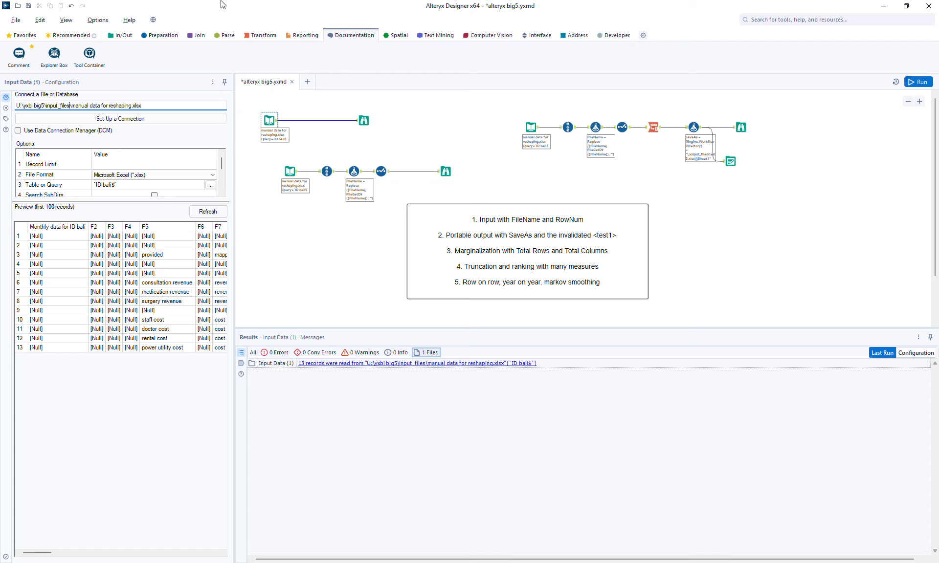
left_click(98, 20)
mouse_move(140, 170)
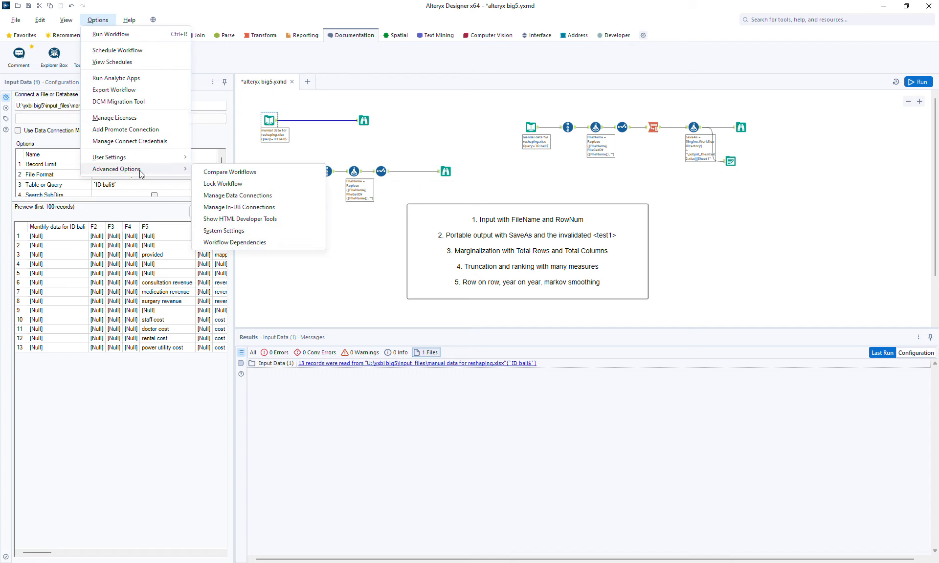
left_click(263, 243)
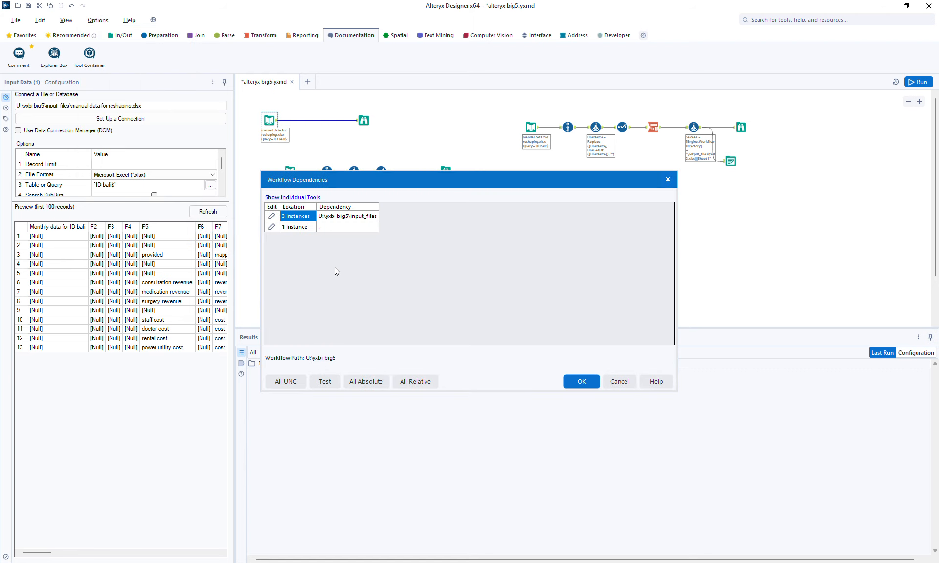
left_click(419, 384)
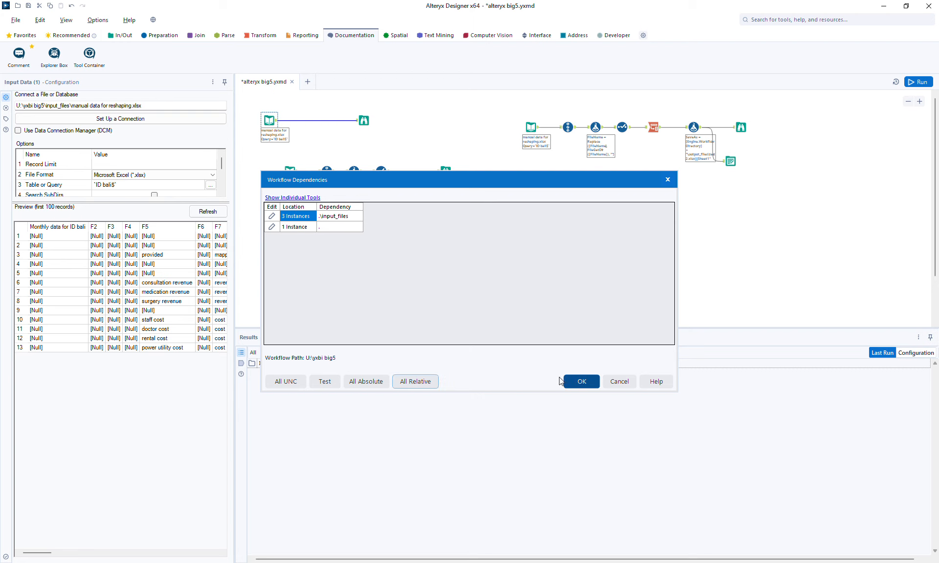
left_click(582, 380)
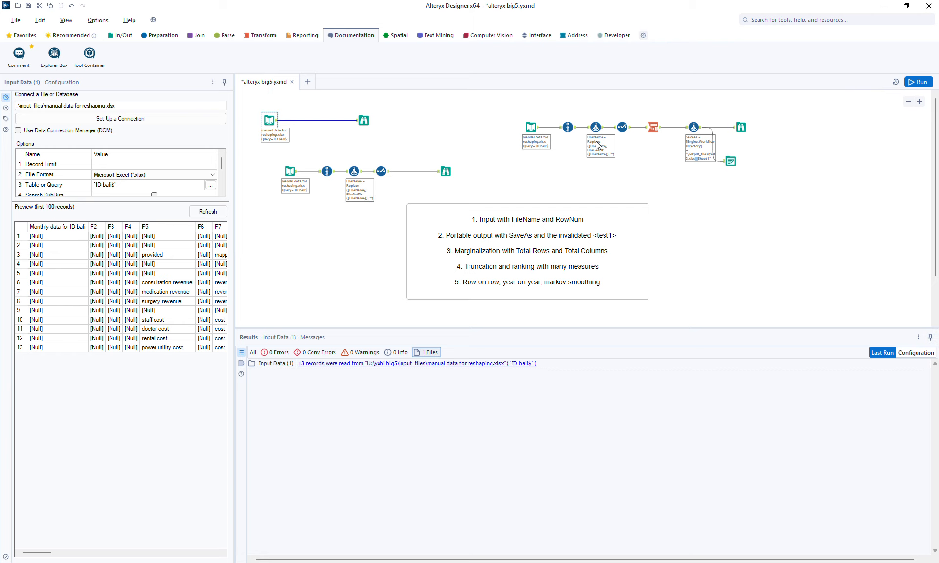
Save the workflow and run it with the relative input paths
key("ctrl+s")
left_click(917, 82)
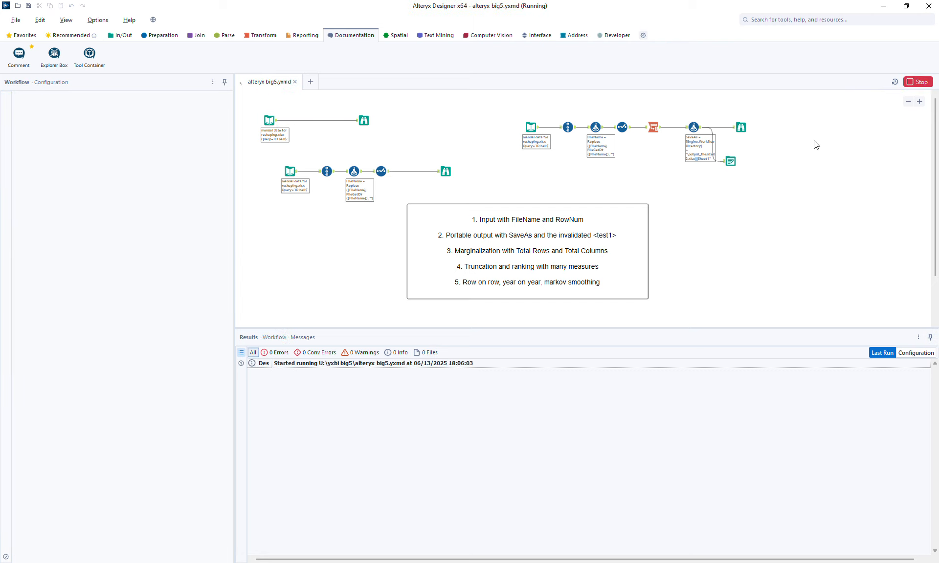